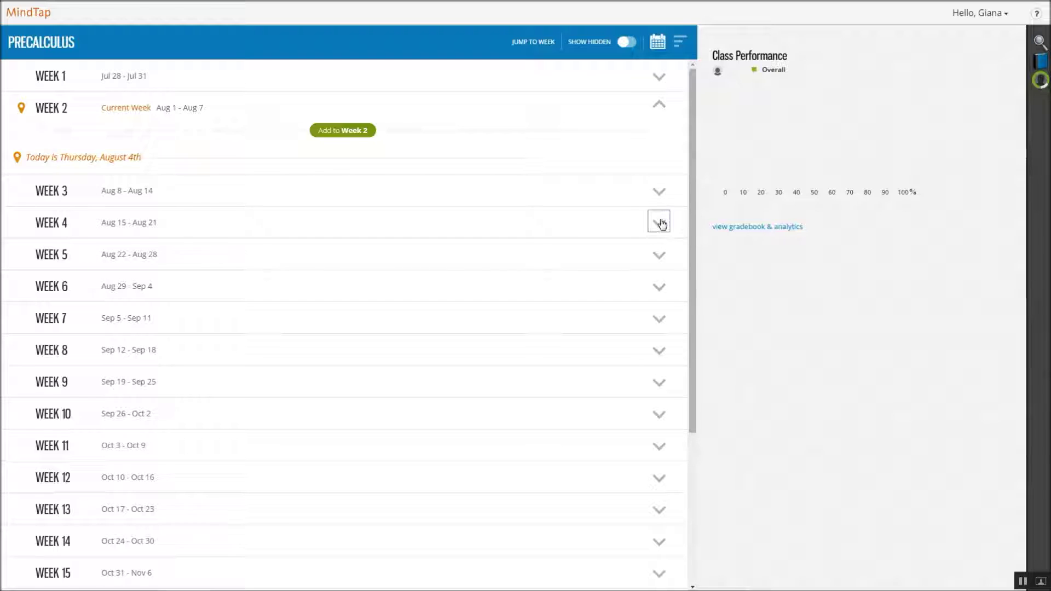
- Add a new Homework assessment to Thursday, August 18 in Week 4
left_click(659, 223)
left_click(335, 250)
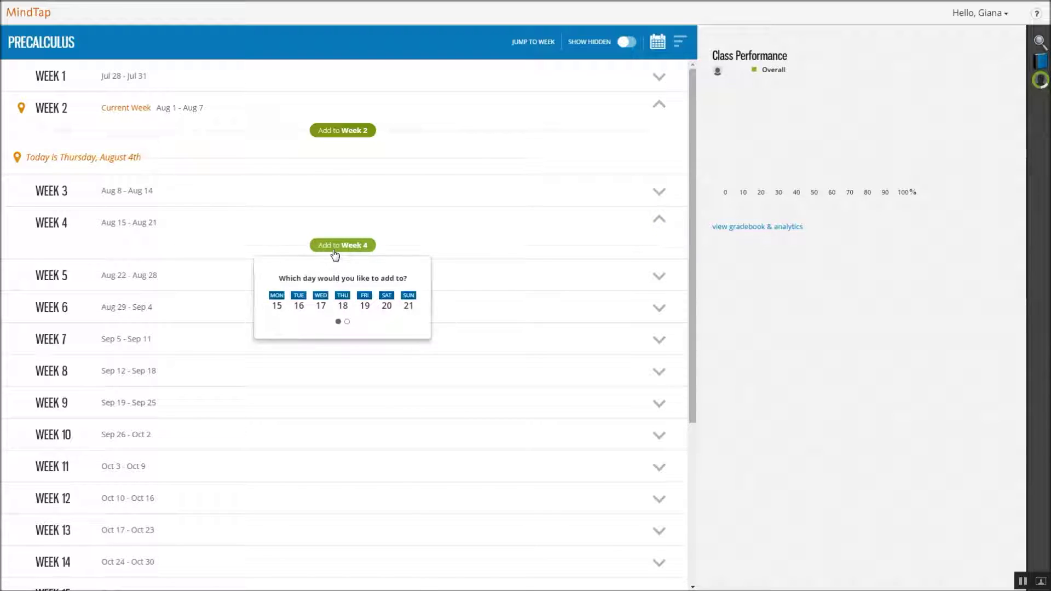
left_click(345, 302)
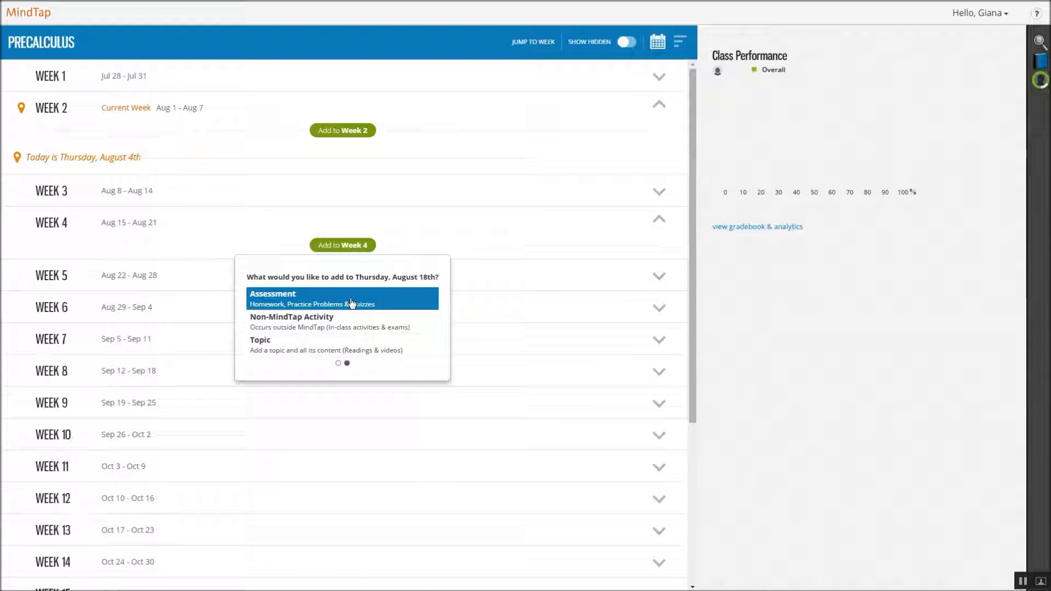
left_click(352, 301)
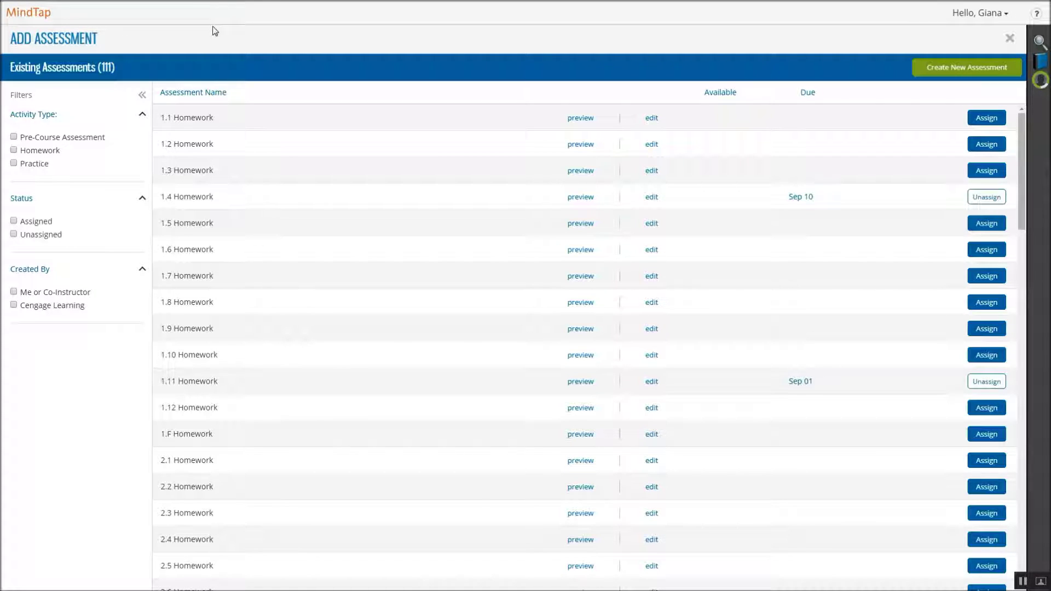
left_click(958, 67)
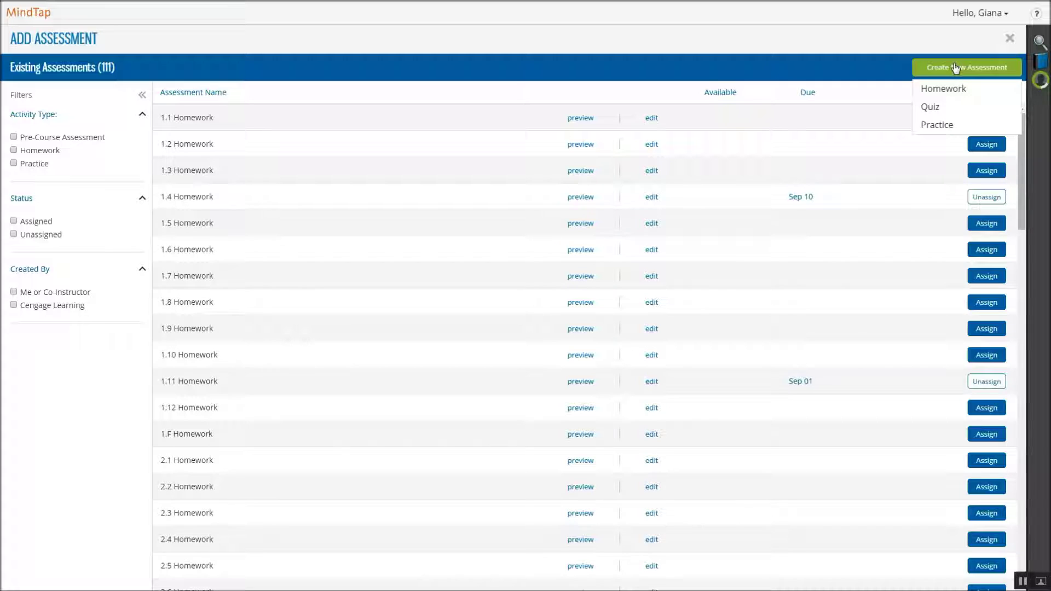
left_click(957, 92)
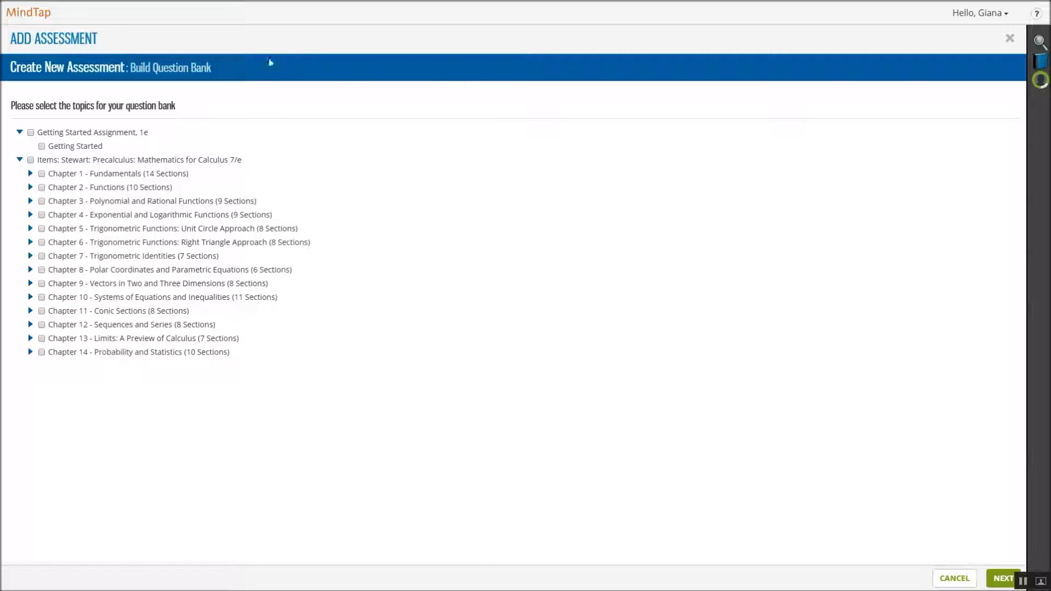
- Build the question bank from Chapter 1's 1.1 End of Section Questions and 1.2 Exponents and Radicals
left_click(30, 173)
left_click(41, 188)
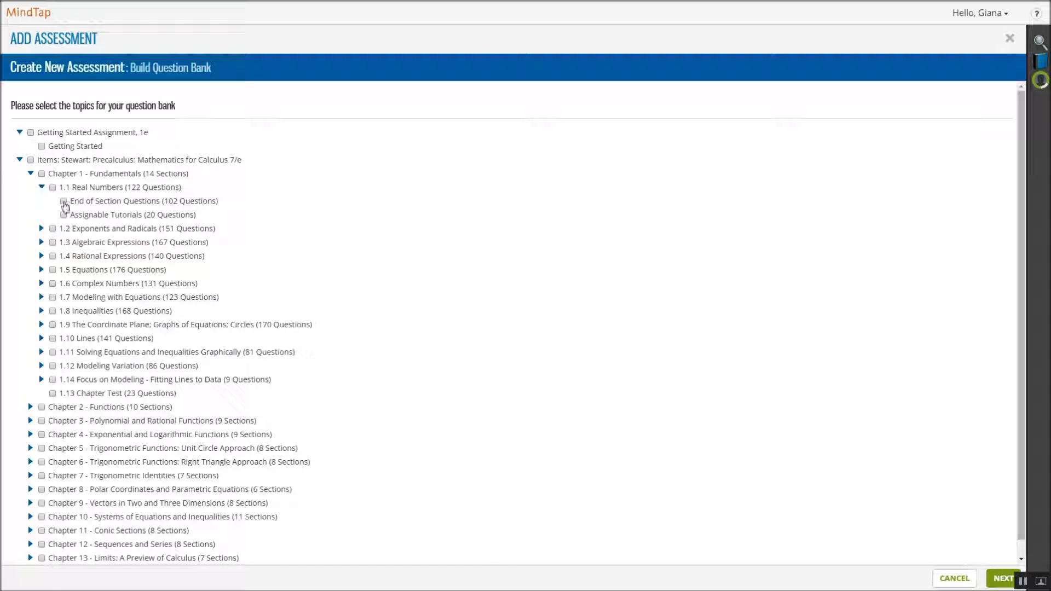
left_click(64, 201)
left_click(53, 228)
left_click(1003, 579)
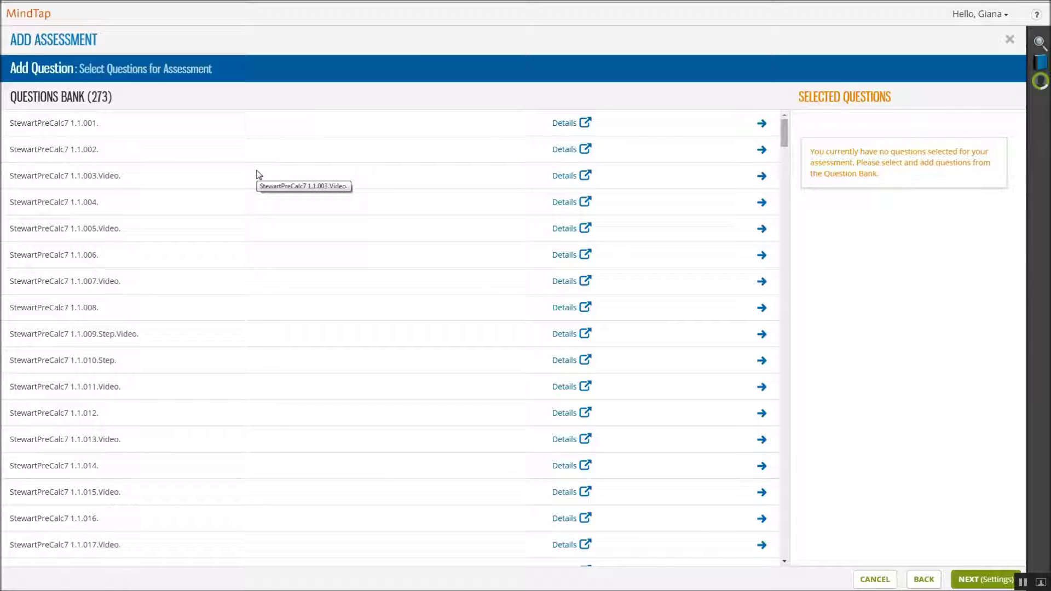
- Preview question 1.1.007.Video and its help video, then close the preview
left_click(568, 281)
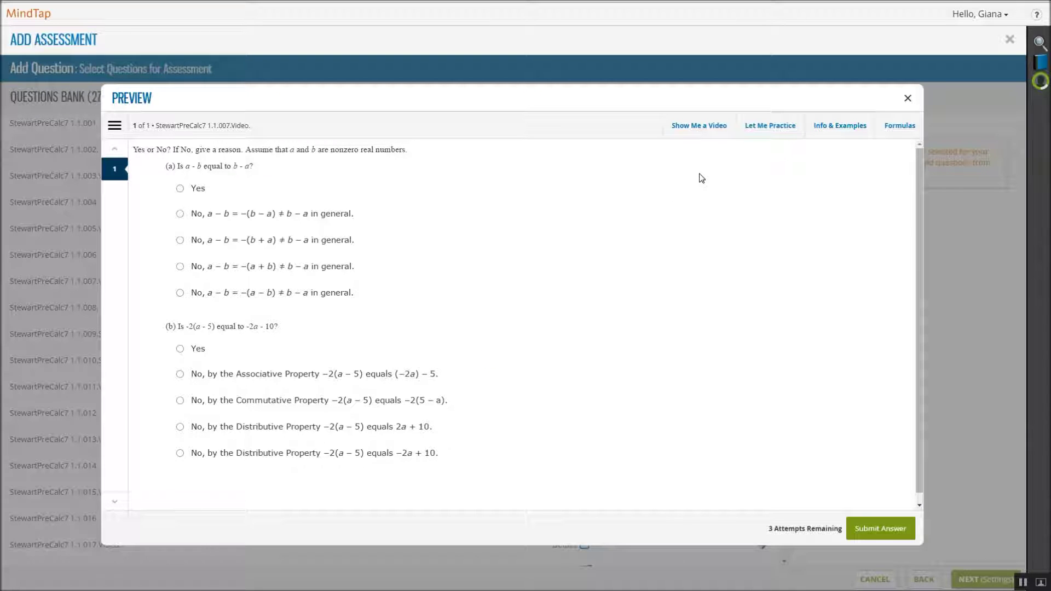
left_click(718, 131)
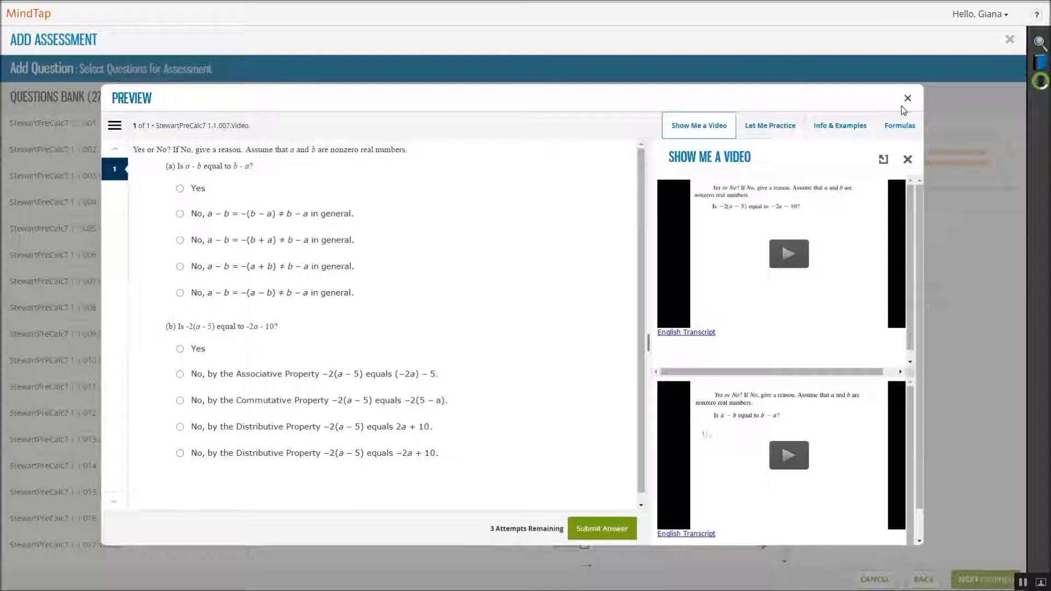
left_click(906, 99)
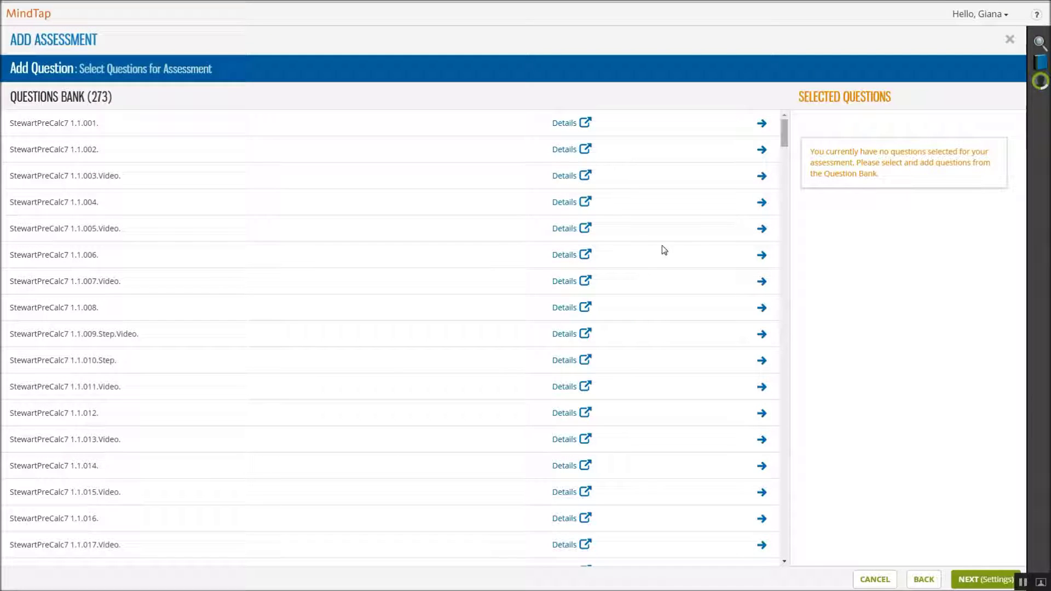
- Add twelve section 1.1 questions, 1.1.002 through 1.1.015.Video, to the homework
left_click(761, 149)
left_click(761, 202)
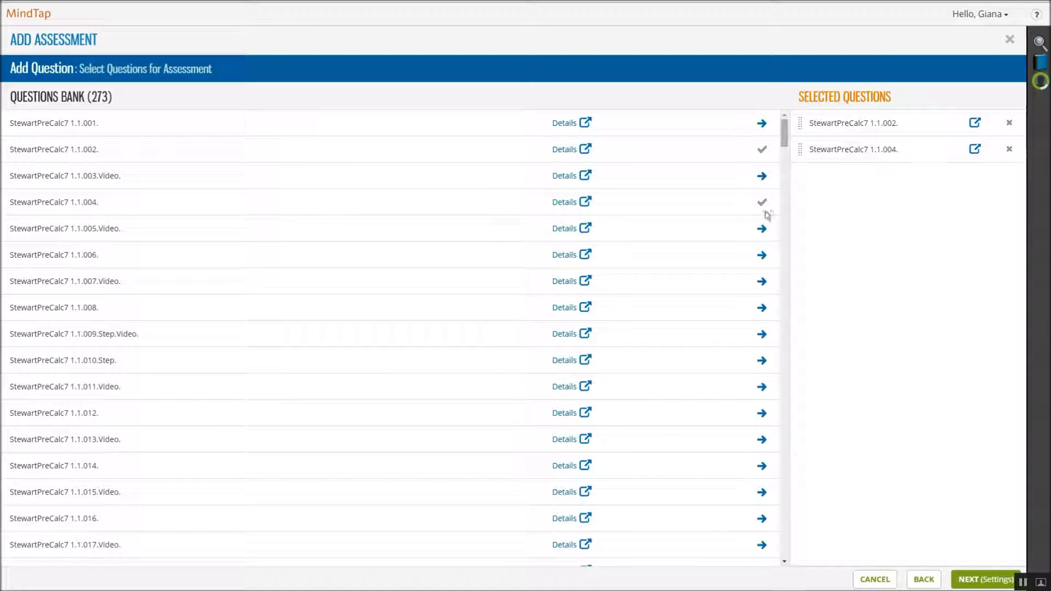
left_click(762, 228)
left_click(761, 255)
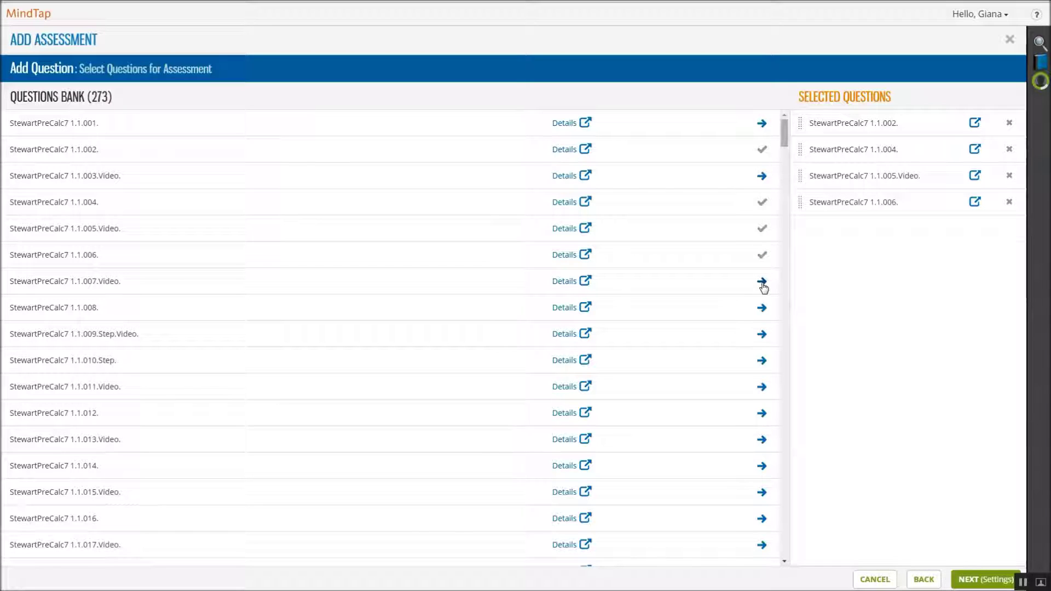
left_click(762, 281)
left_click(762, 333)
left_click(761, 360)
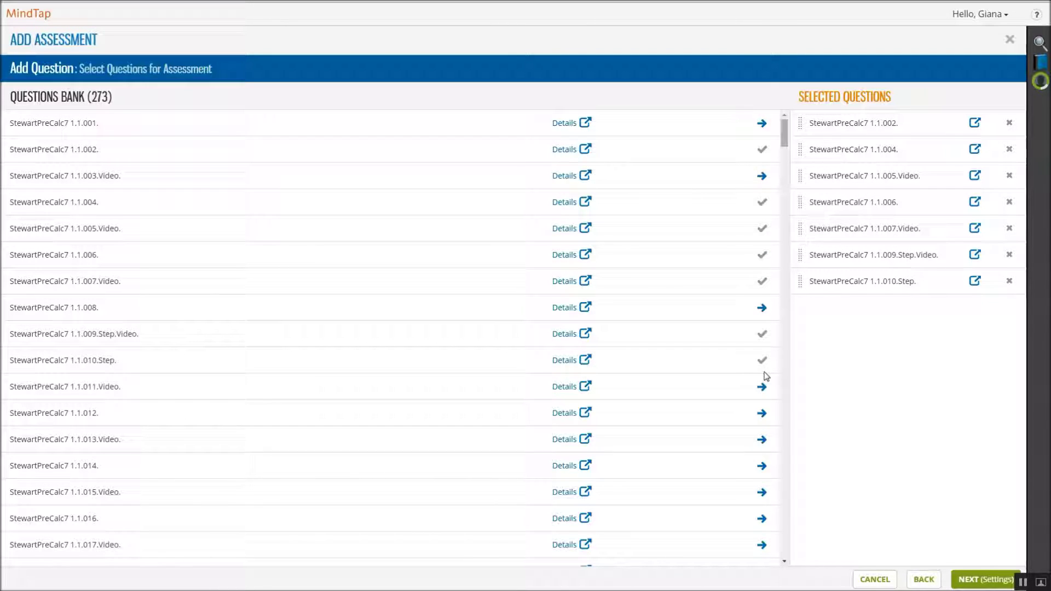
left_click(762, 387)
left_click(761, 415)
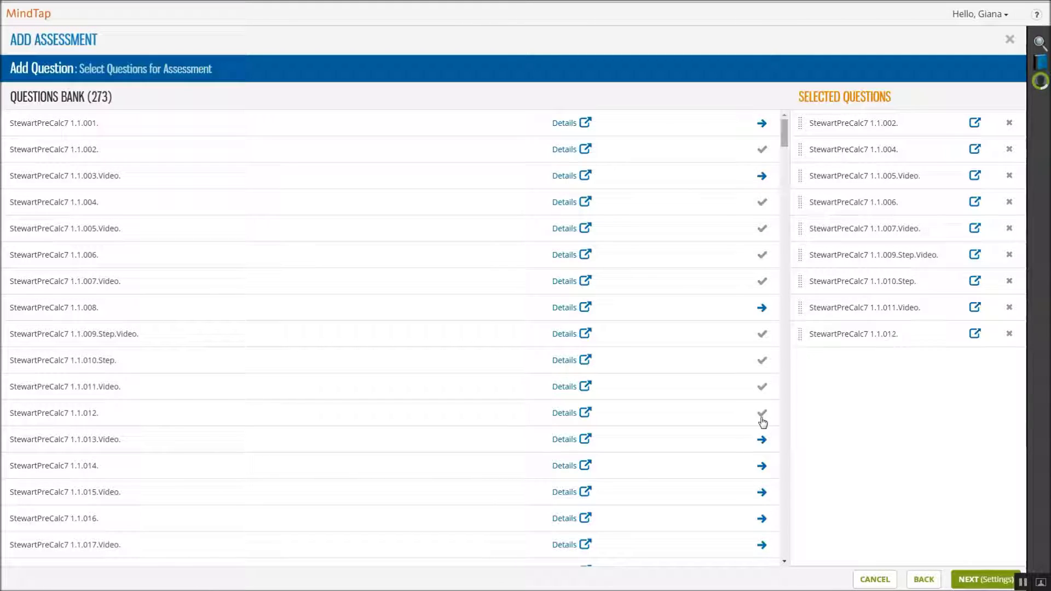
left_click(761, 440)
left_click(762, 466)
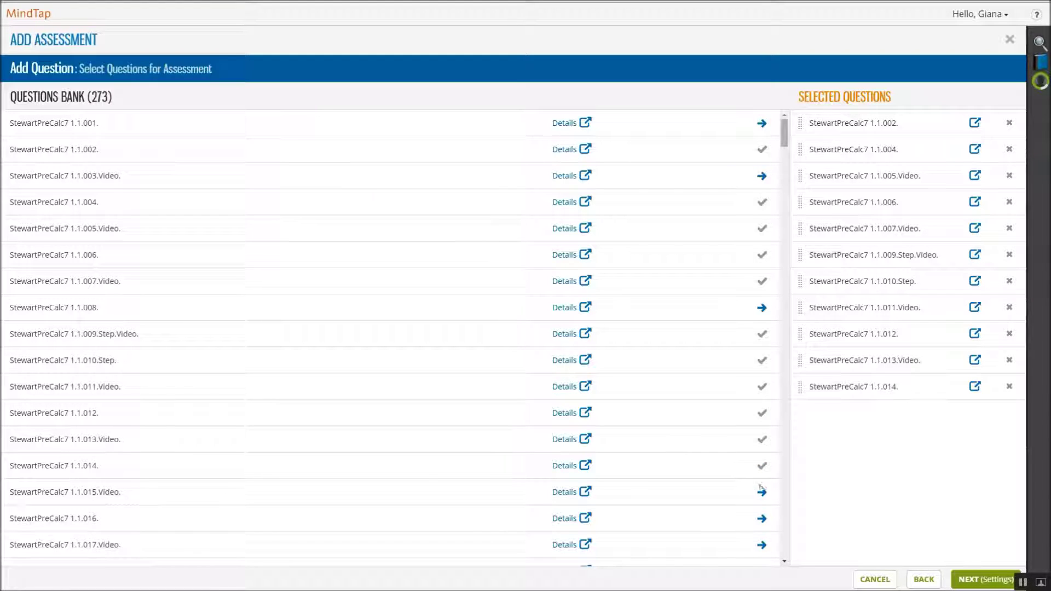
left_click(761, 492)
left_click(978, 579)
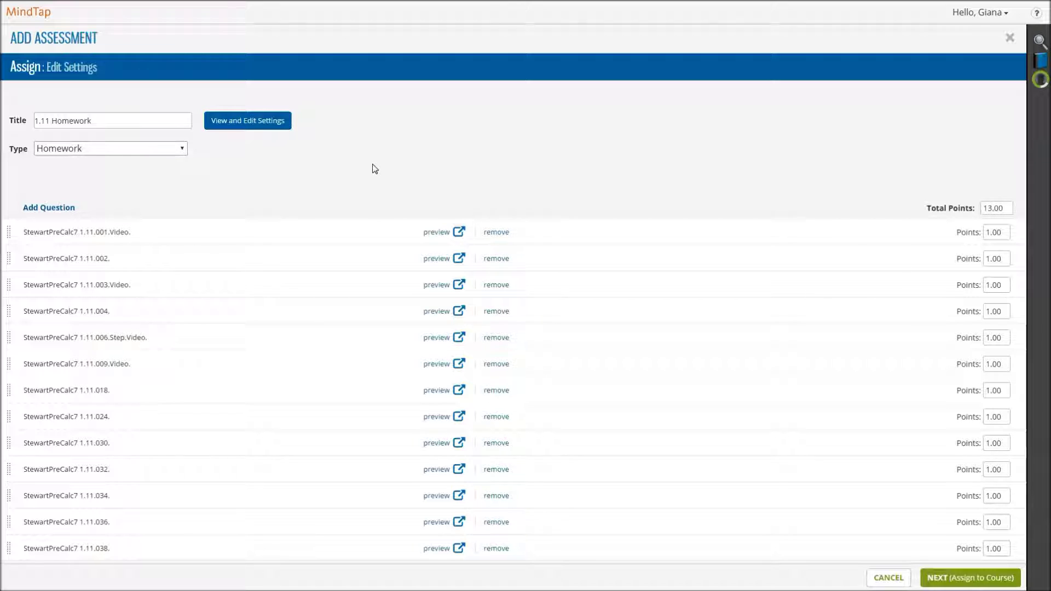
- Allow 6 attempts, keep per-student randomizing, never show formula sheet or feedback, and save
left_click(275, 125)
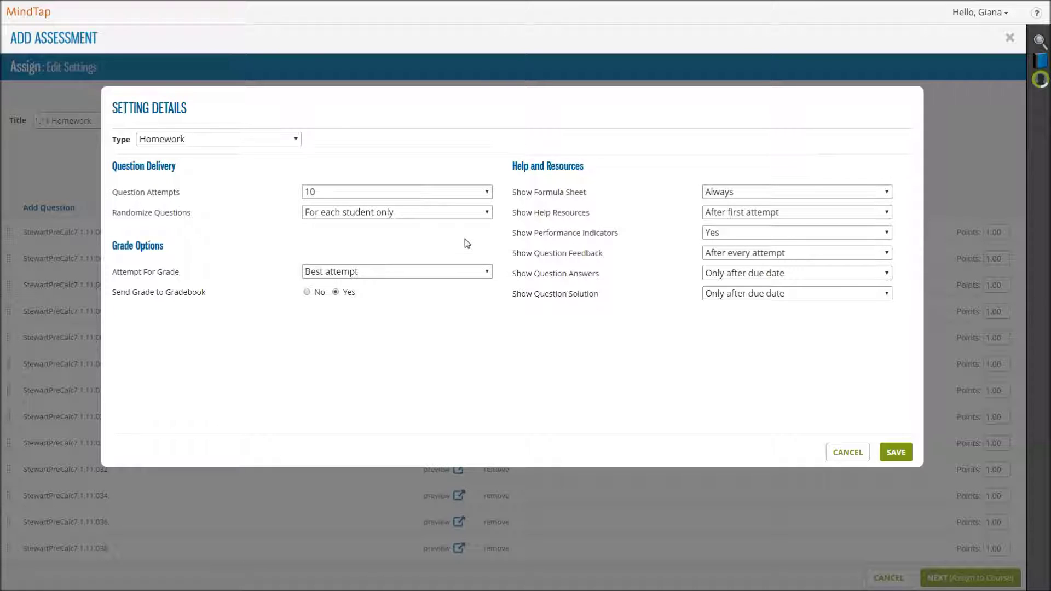
left_click(388, 193)
left_click(388, 268)
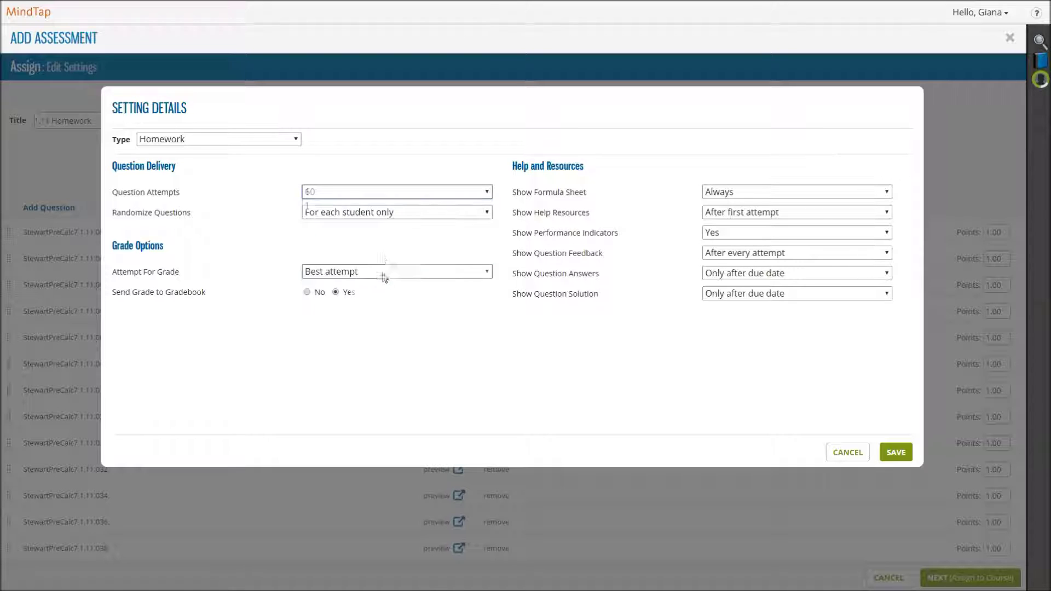
left_click(393, 214)
left_click(394, 225)
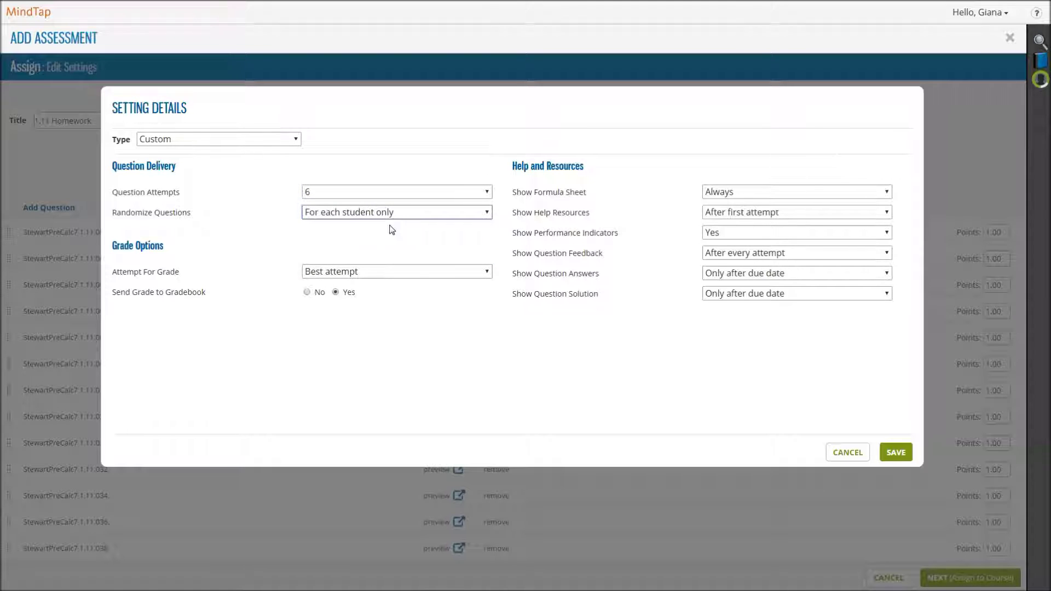
left_click(865, 198)
left_click(861, 219)
left_click(849, 253)
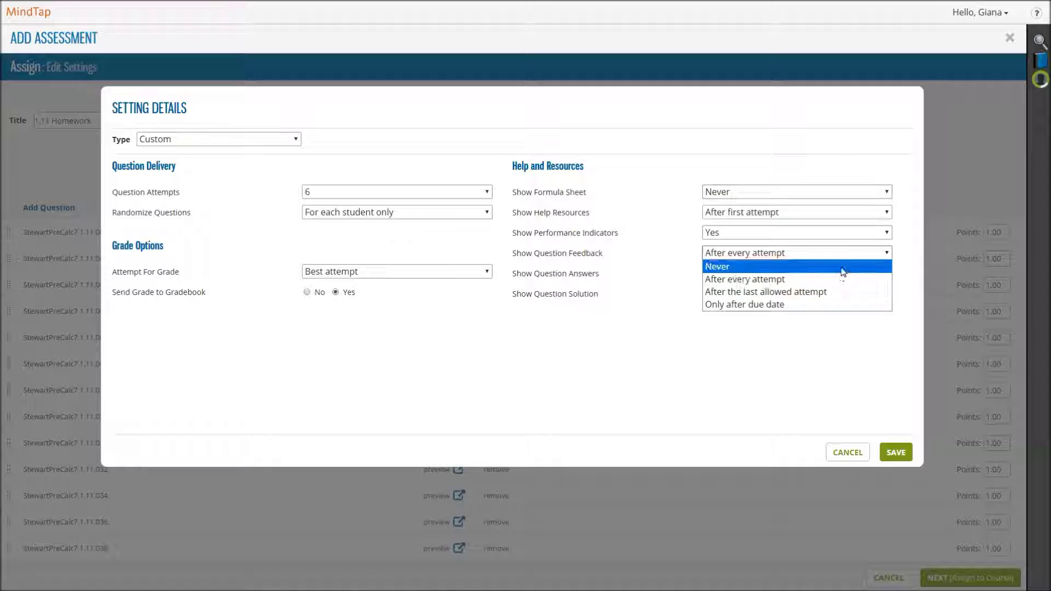
left_click(843, 268)
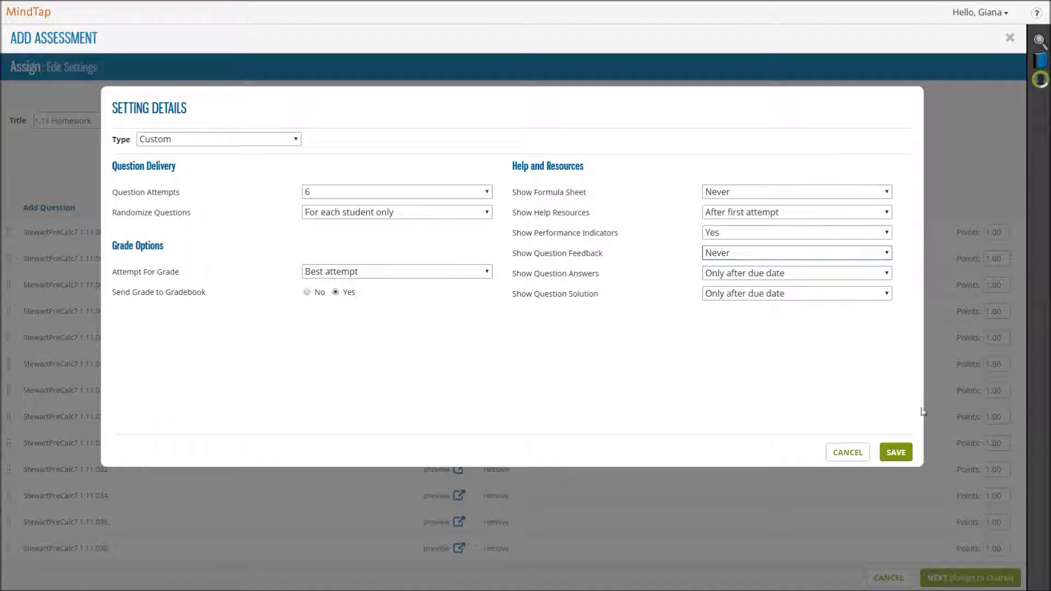
left_click(898, 453)
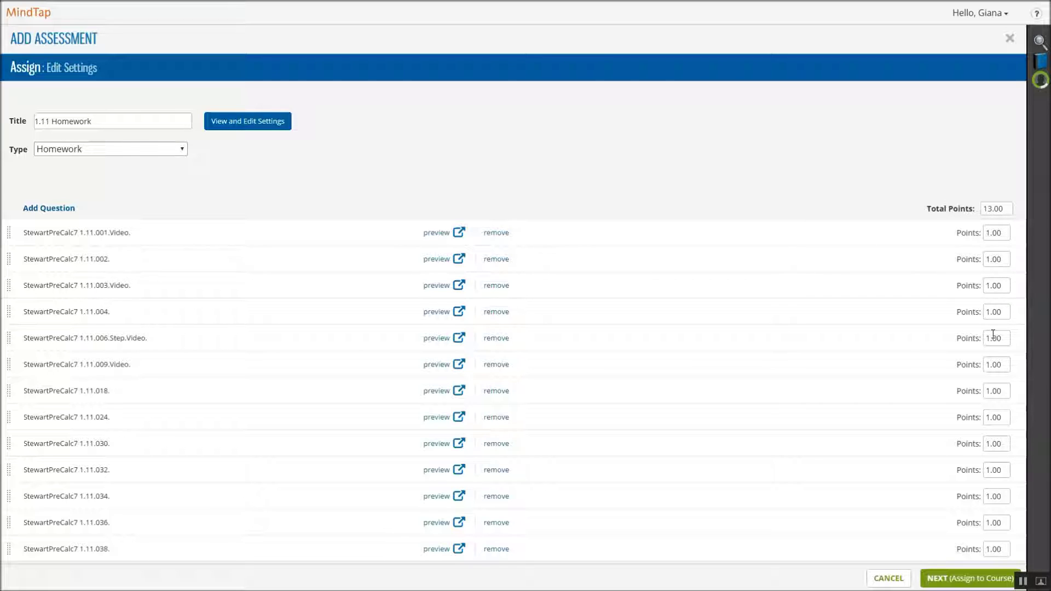
- Change total points to 18, question 1.11.004 to 4 points and 1.11.018 to .5
left_click(988, 209)
key("Delete")
type("8")
left_click_drag(1007, 310, 983, 313)
type("4")
left_click_drag(1005, 385, 979, 391)
type(".5")
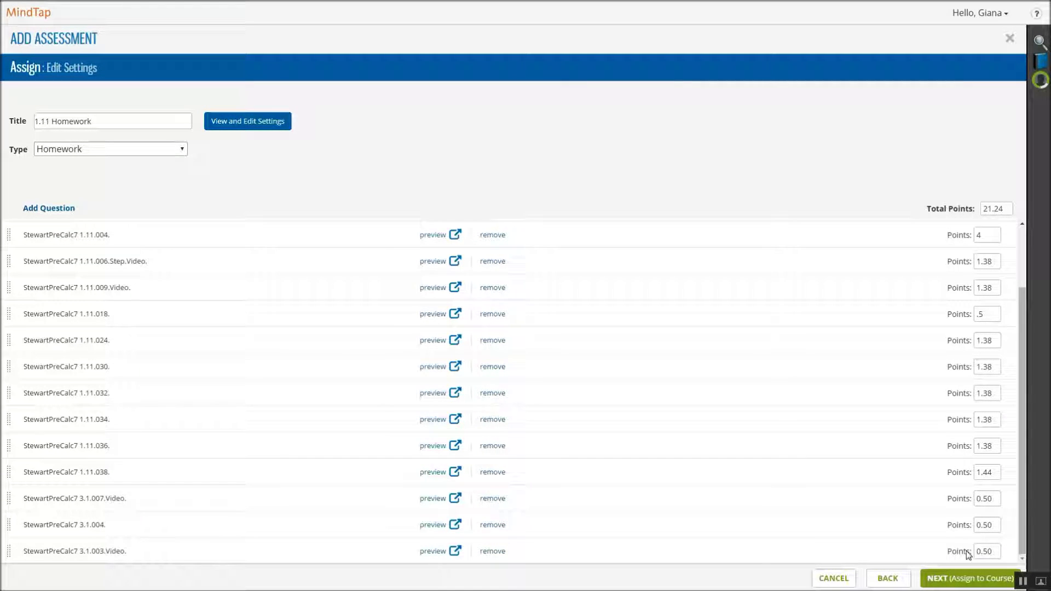
left_click(967, 579)
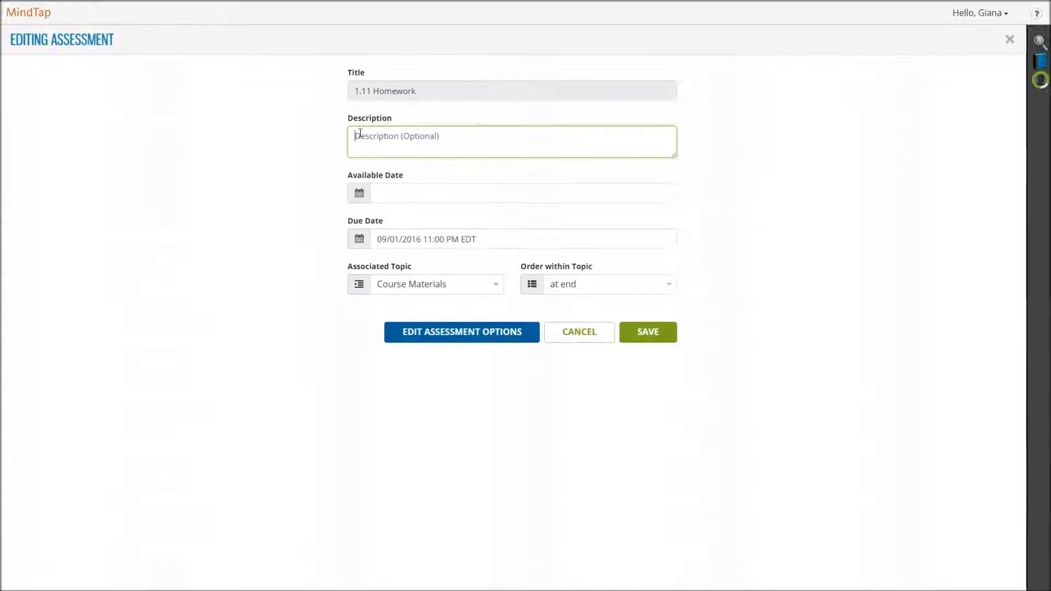
- Paste the description 'Homework for section 1.11' and check the available and due date calendars
type("Homework for section 1.11")
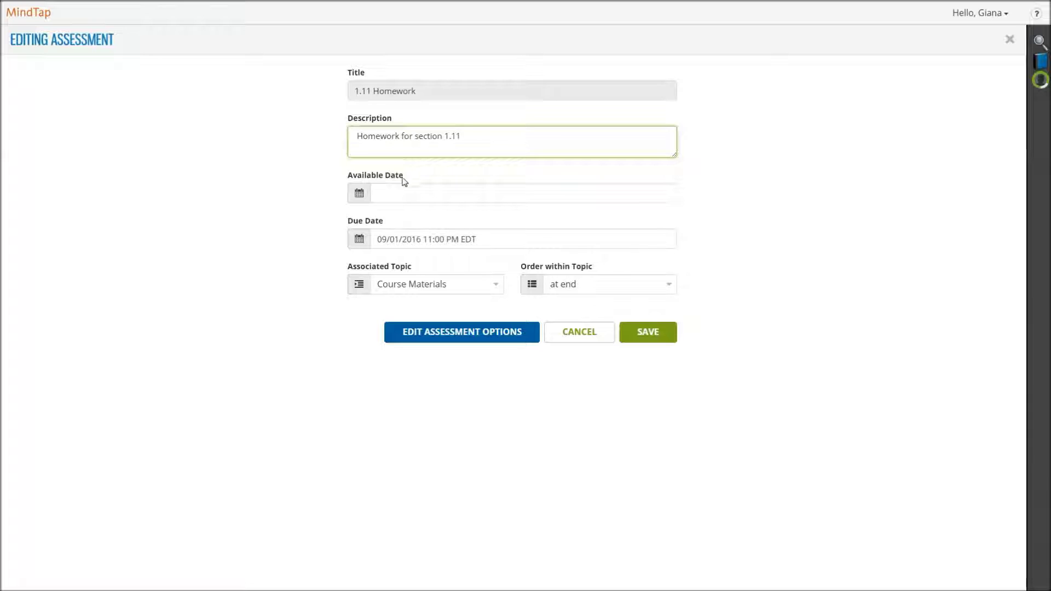
left_click(404, 196)
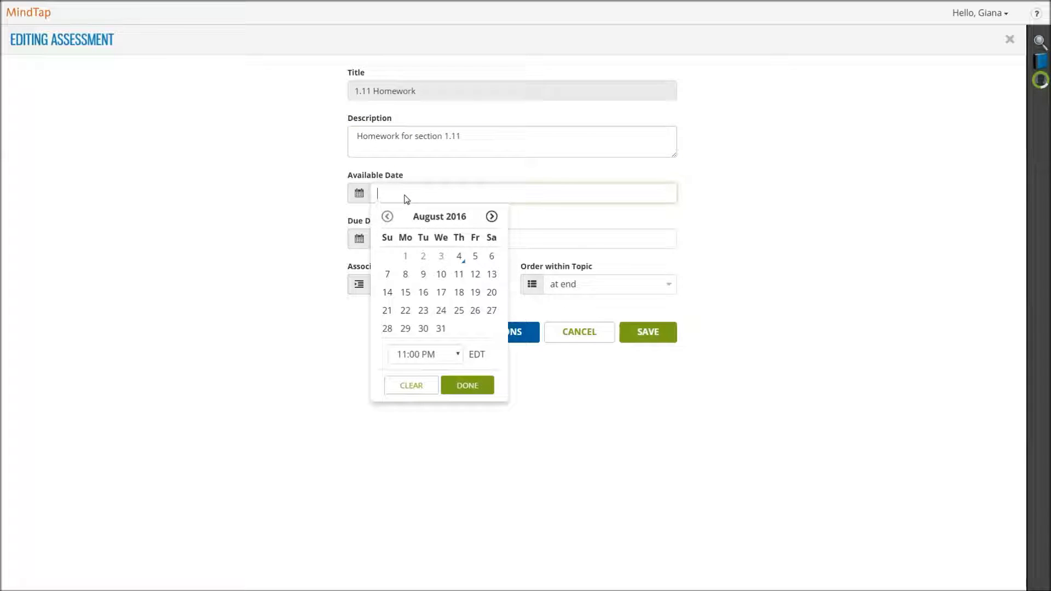
left_click(549, 241)
left_click(548, 237)
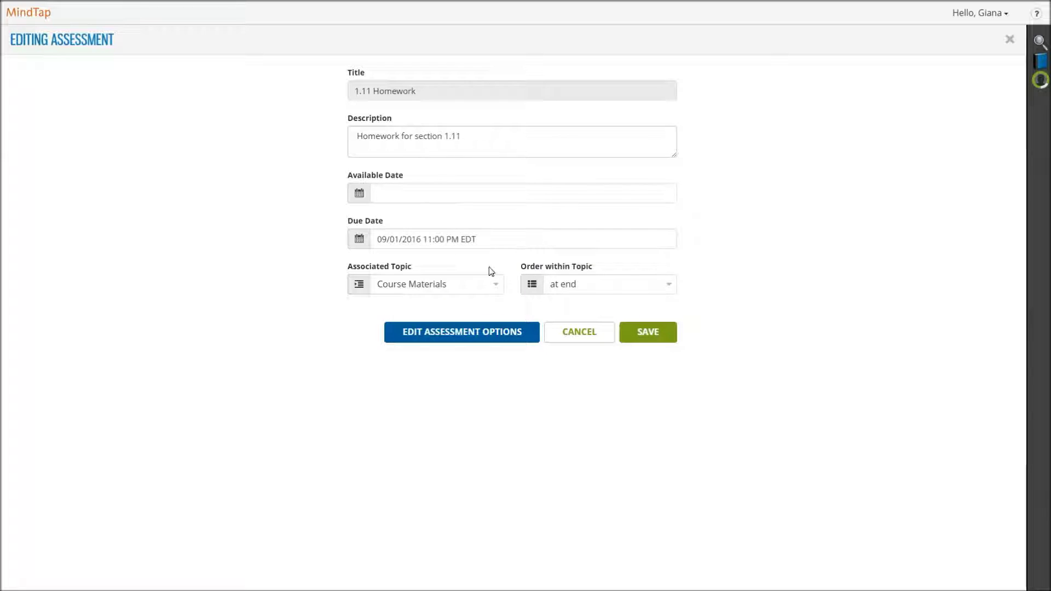
- File it under 1.3 Algebraic Expressions, before the Example of Factor by Grouping video, and save
left_click(494, 284)
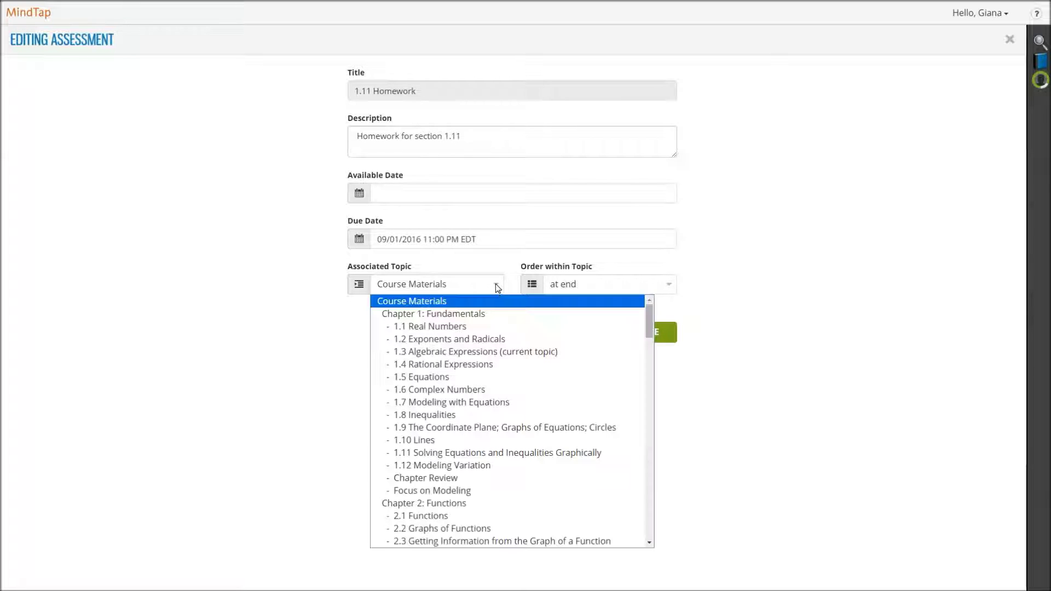
left_click(484, 352)
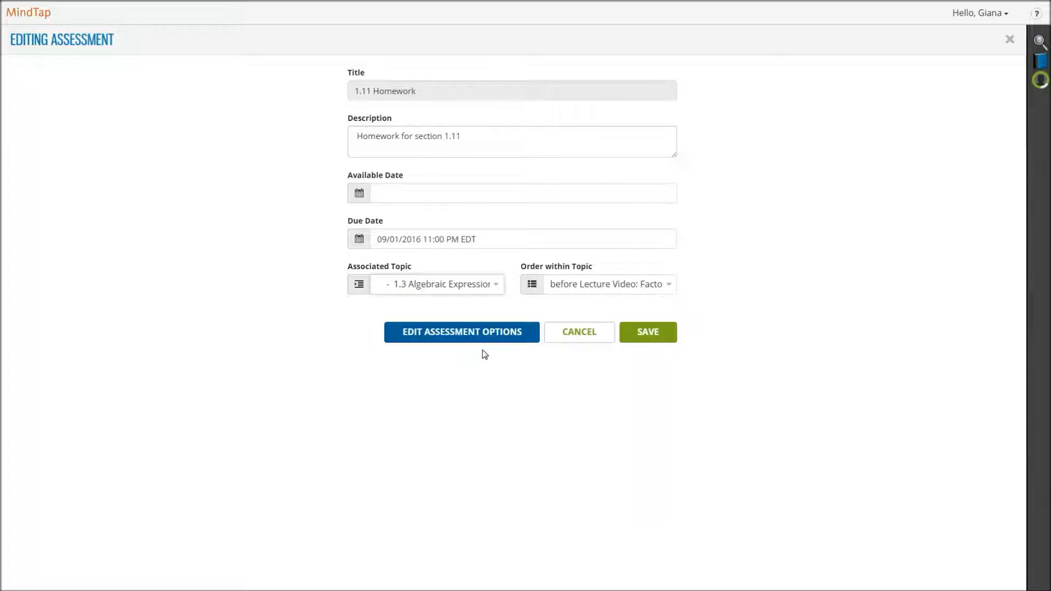
left_click(585, 284)
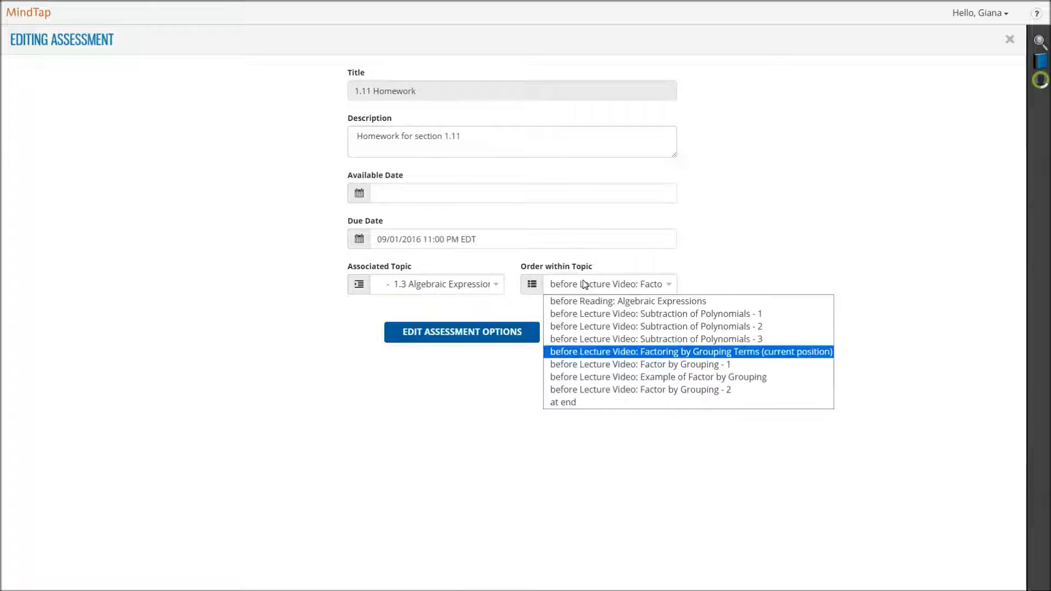
left_click(607, 377)
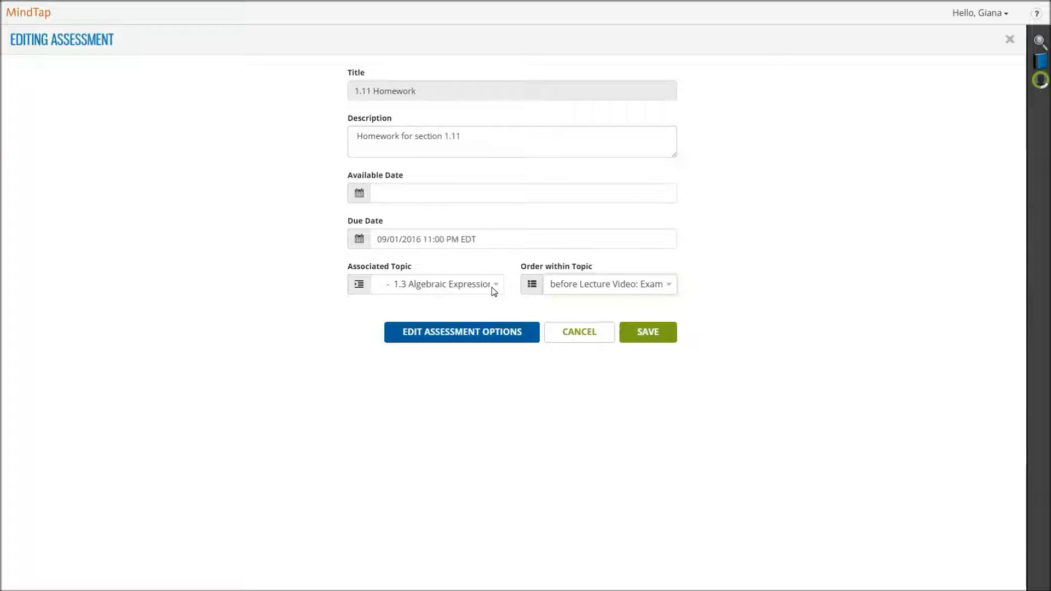
left_click(647, 332)
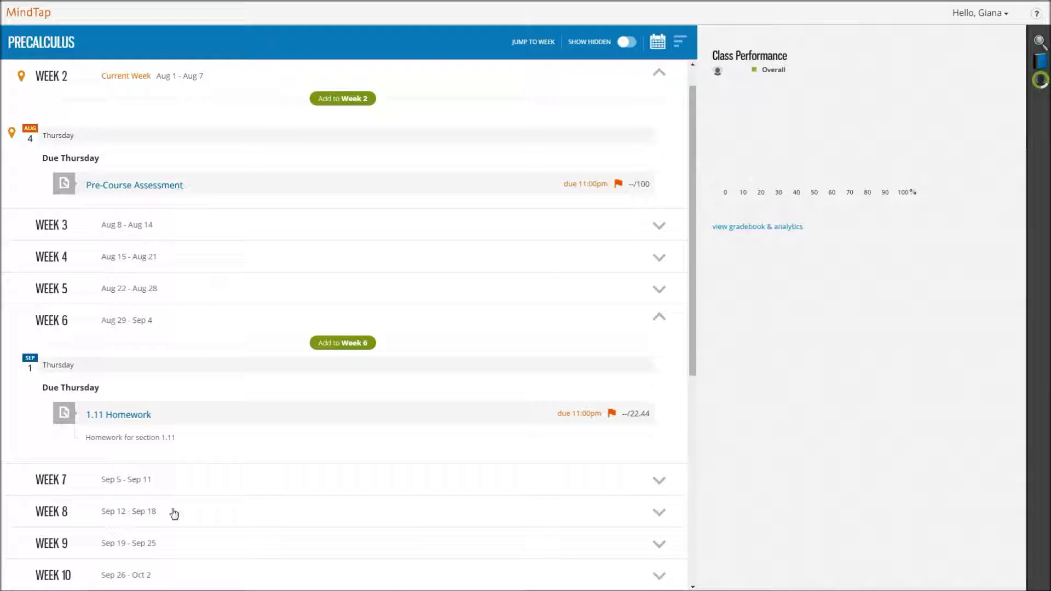
- Reopen 1.11 Homework from the Week 6 course page for editing
mouse_move(169, 429)
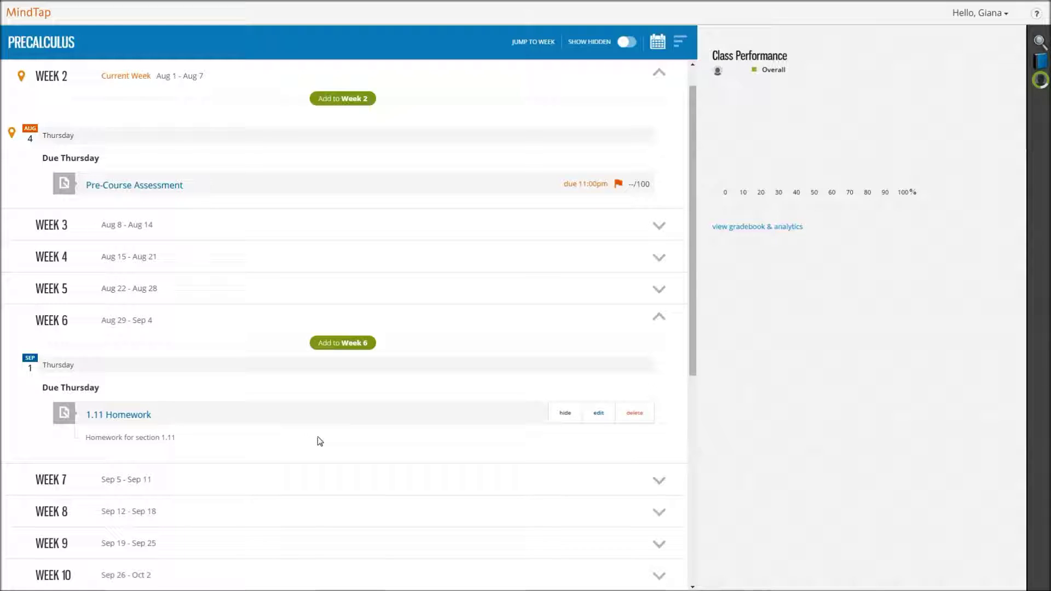
left_click(598, 414)
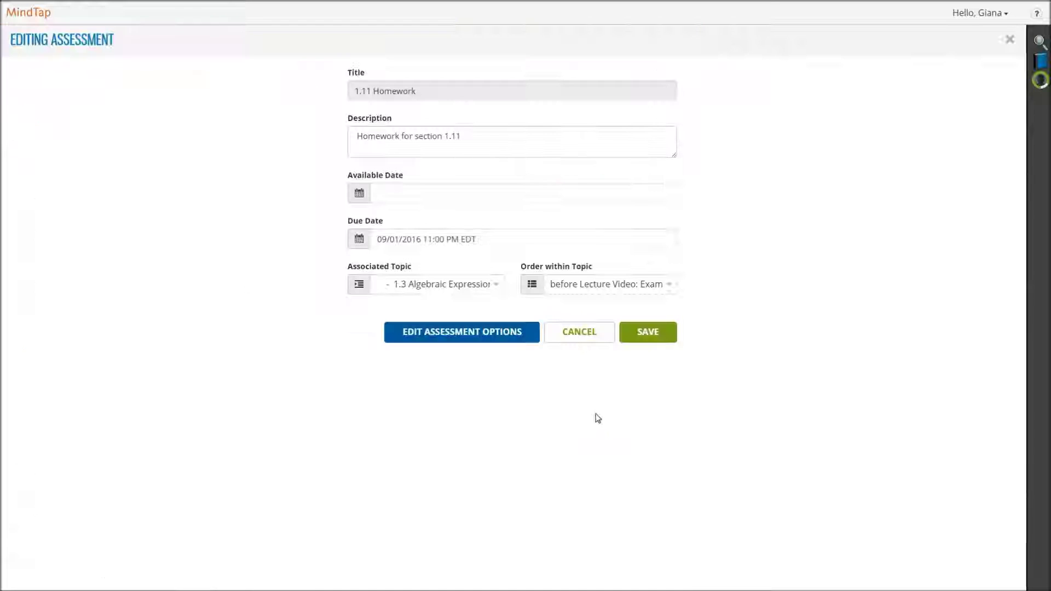